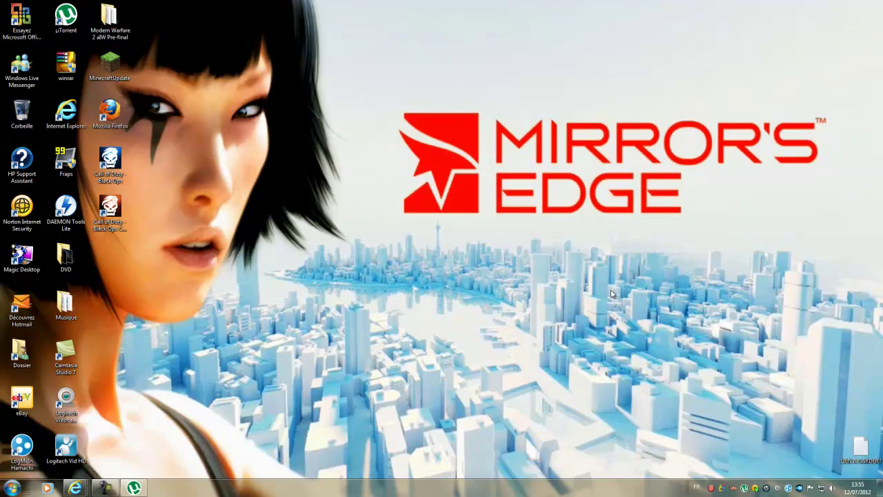
mouse_move(402, 110)
mouse_down()
mouse_move(452, 219)
mouse_move(831, 228)
mouse_up()
mouse_move(394, 103)
mouse_down()
mouse_move(474, 216)
mouse_move(832, 215)
mouse_up()
Step: Review the open web pages for µTorrent, WinRAR, DAEMON Tools Lite and the Mirror's Edge torrent, and return to the desktop
mouse_move(74, 488)
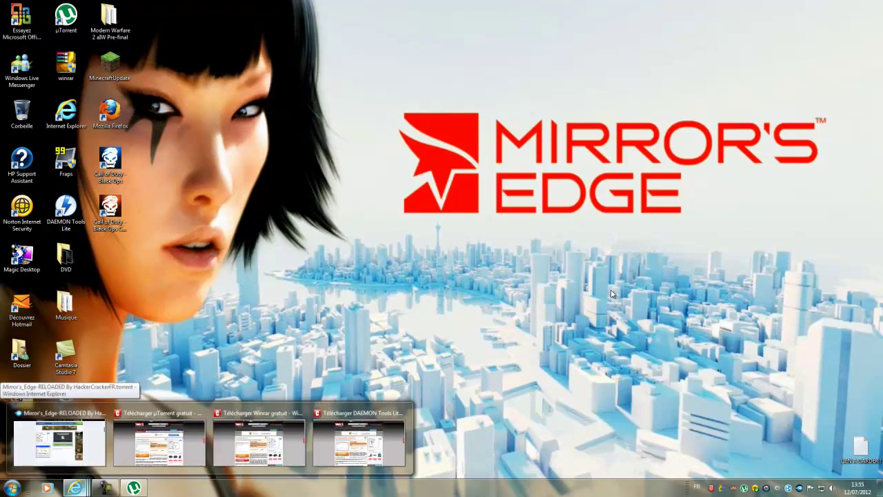
click(159, 442)
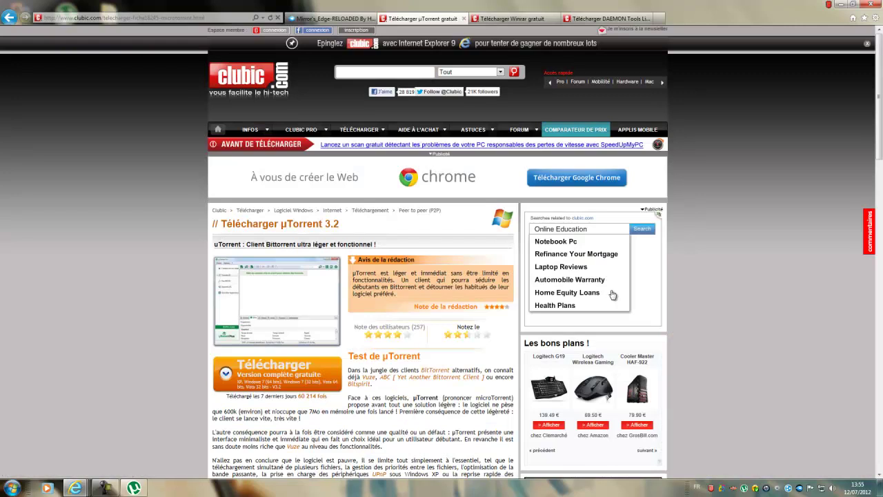
key(ctrl+Tab)
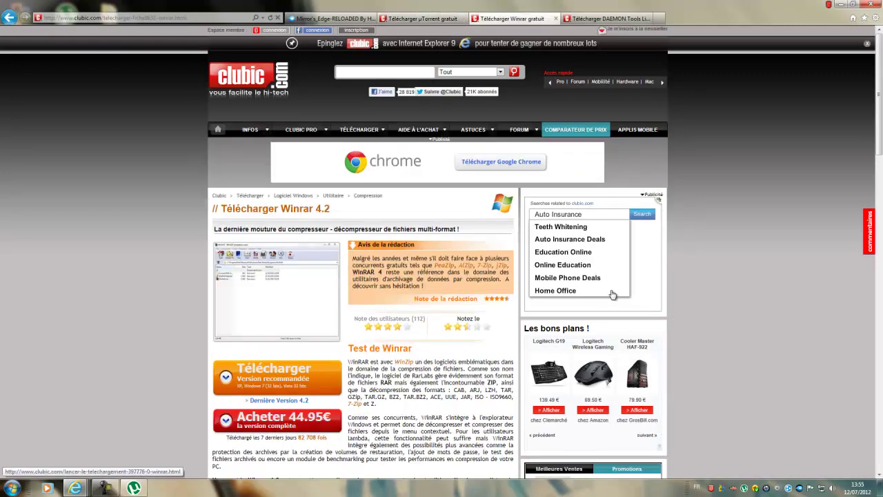
key(ctrl+Tab)
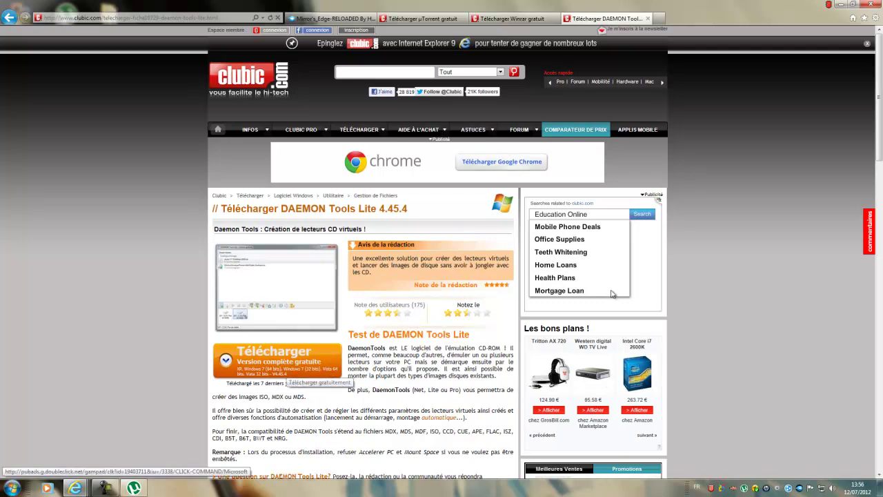
key(ctrl+Tab)
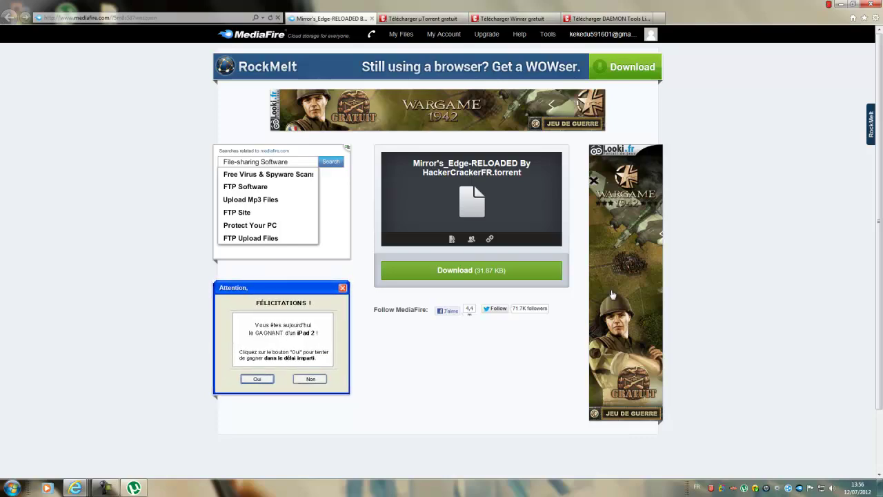
key(super+d)
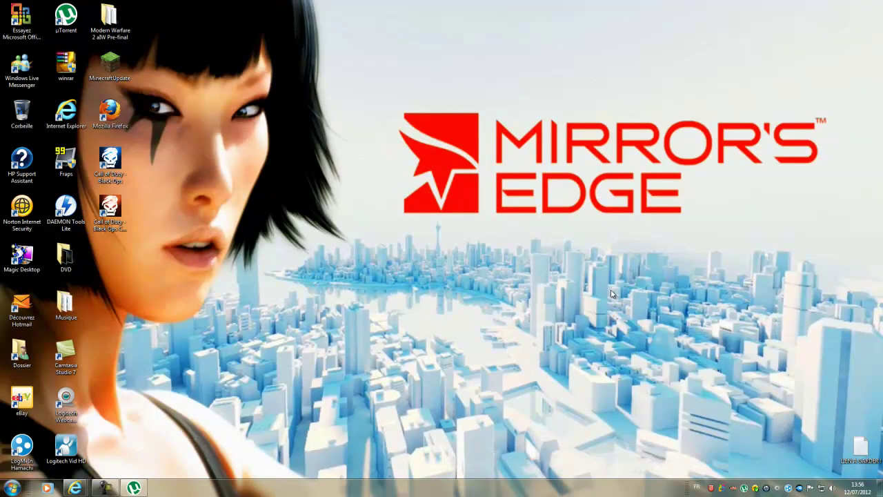
Step: Add the rld-mirk ISO from the Mirror's Edge-RELOADED download folder to the DAEMON Tools Lite image catalogue
click(134, 488)
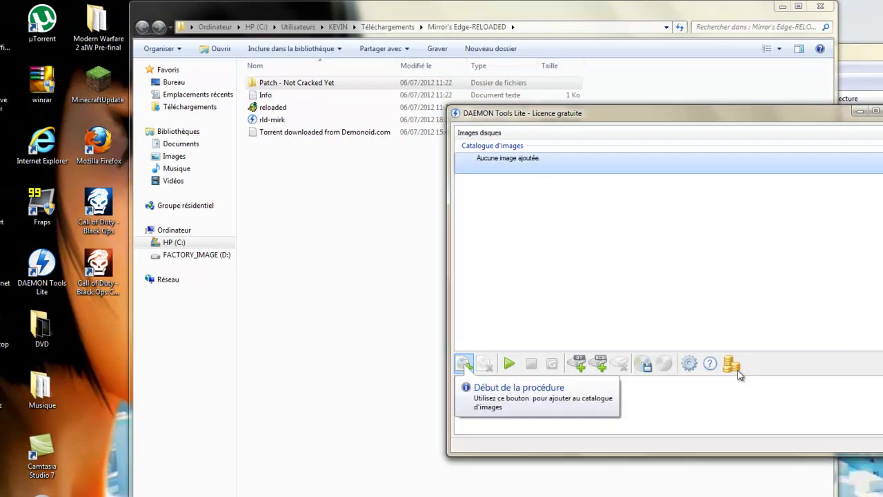
right_click(519, 164)
click(562, 171)
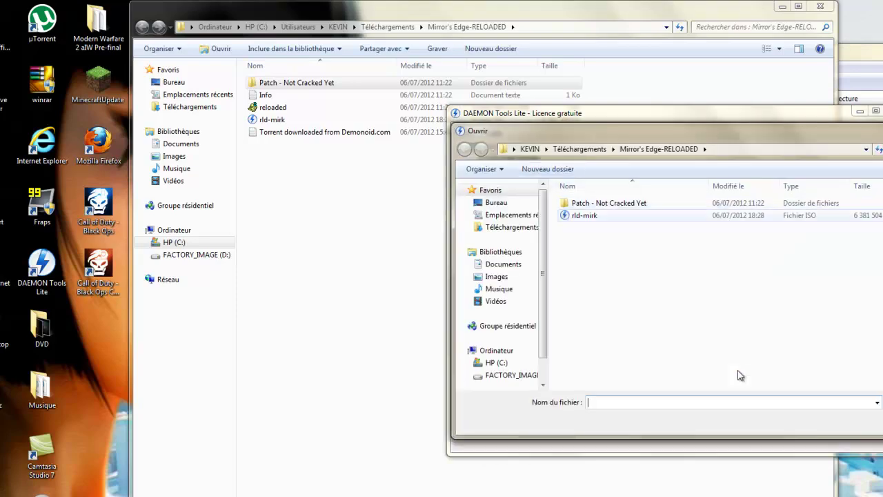
click(595, 216)
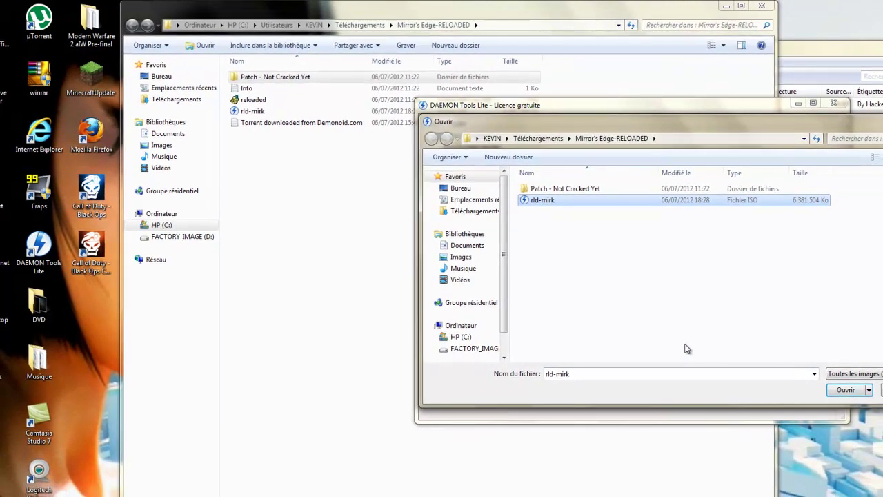
key(Return)
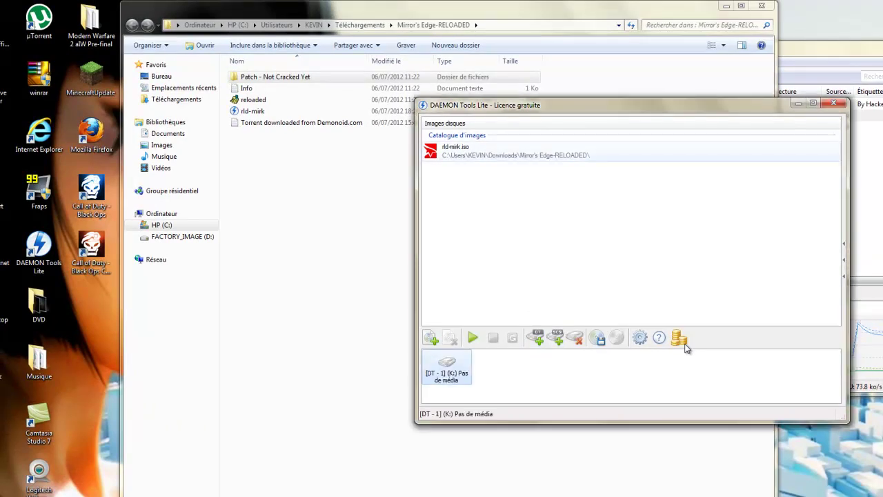
Step: Mount rld-mirk.iso on the virtual drive K: and run its Autorun.exe
drag(485, 152, 687, 349)
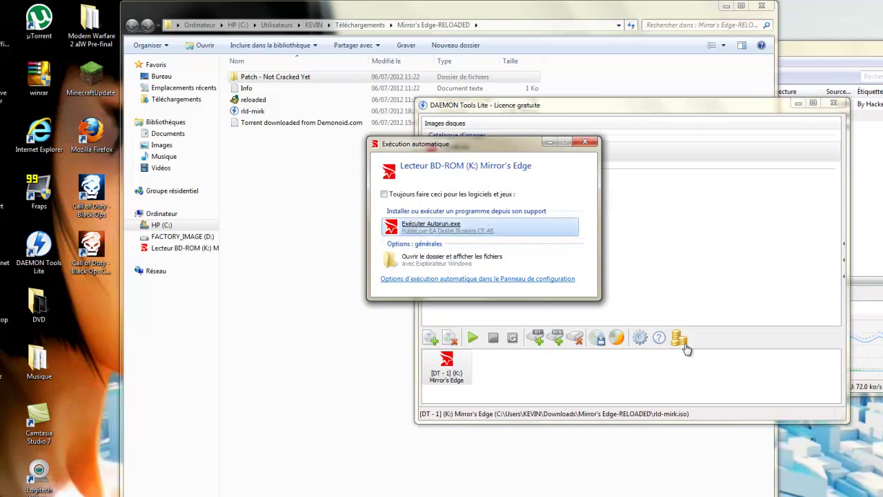
key(Return)
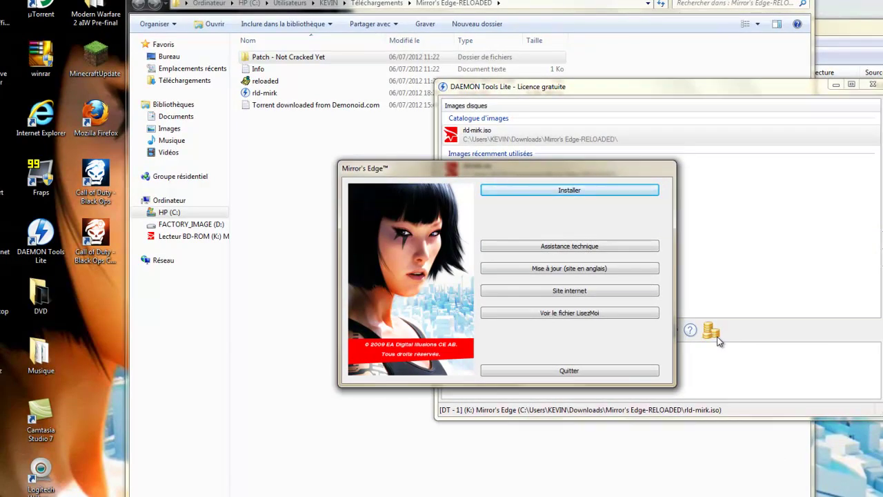
Step: Browse the mounted Mirror's Edge disc (K:) in the file explorer and open its Crack folder
click(290, 276)
click(193, 236)
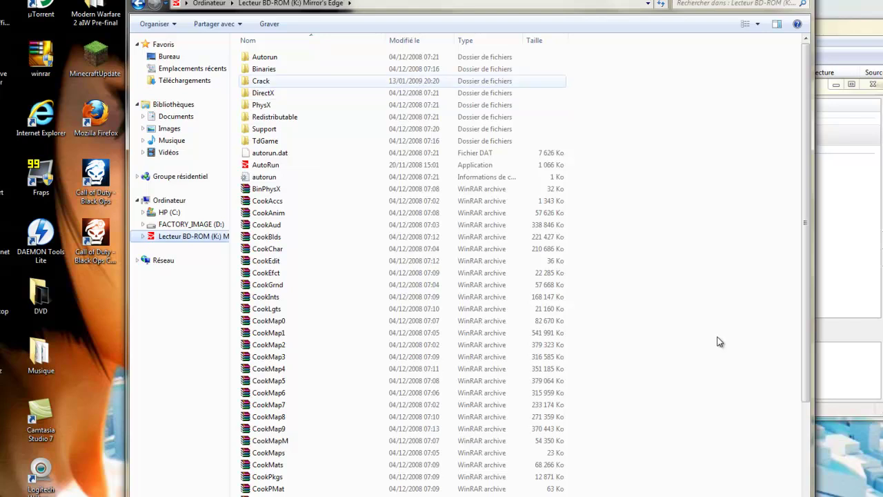
click(262, 81)
key(Return)
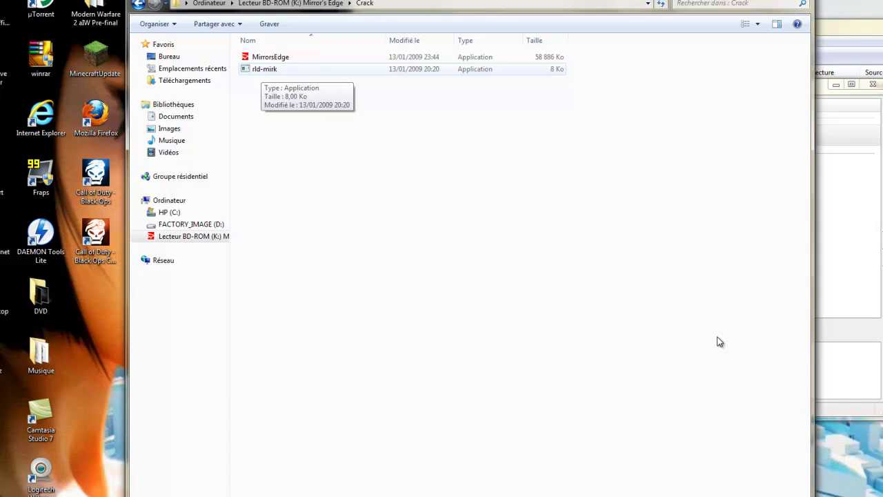
Step: Run the rld-mirk application and generate a serial key for Mirror's Edge
key(Down)
key(Return)
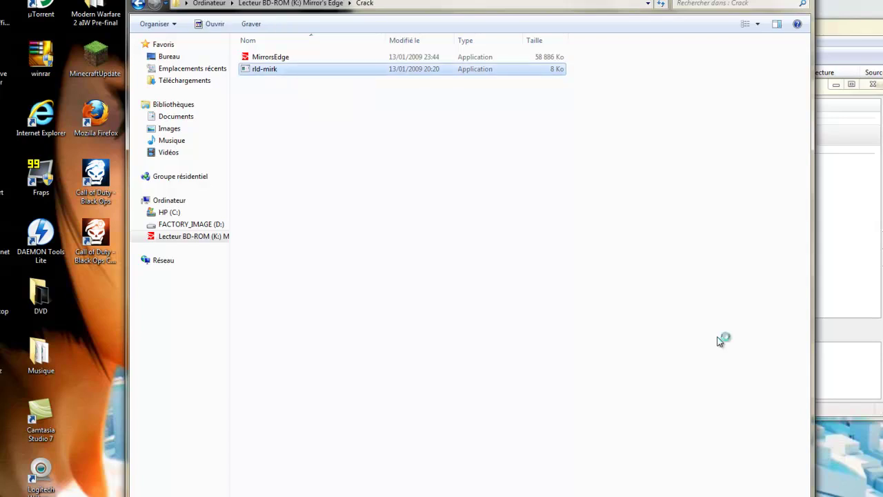
key(space)
key(space)
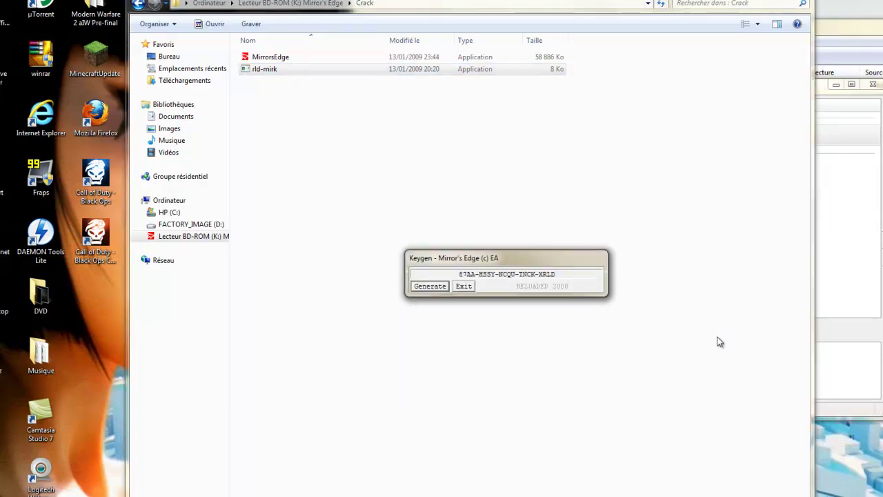
key(space)
key(space)
key(space)
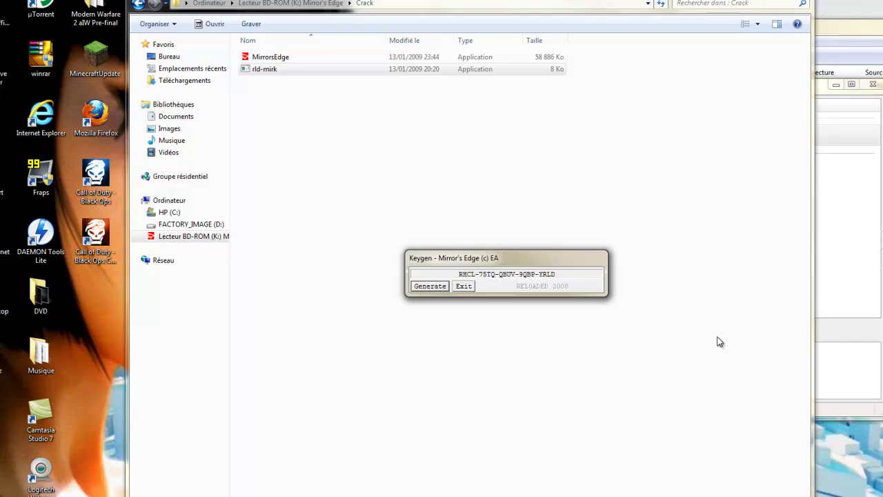
Step: Copy the generated serial key, and close the key generator and the Crack folder
key(Tab)
key(ctrl+a)
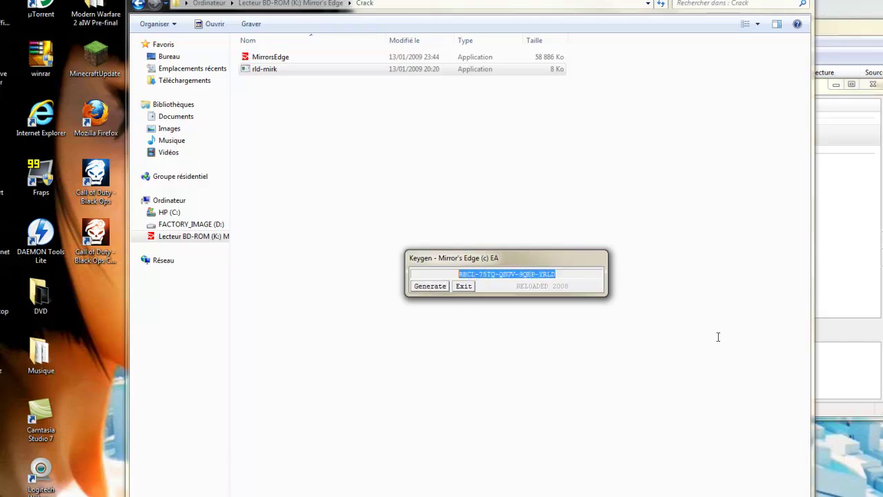
key(Menu)
key(Down)
key(Down)
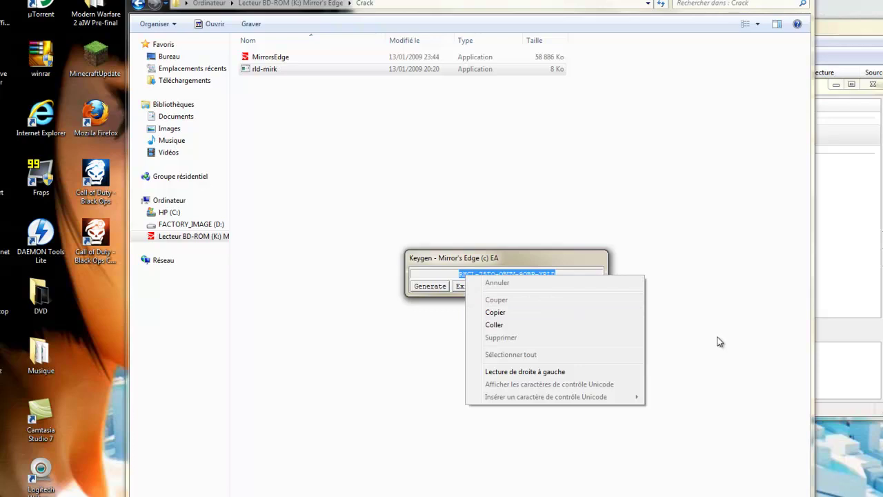
click(717, 342)
key(Return)
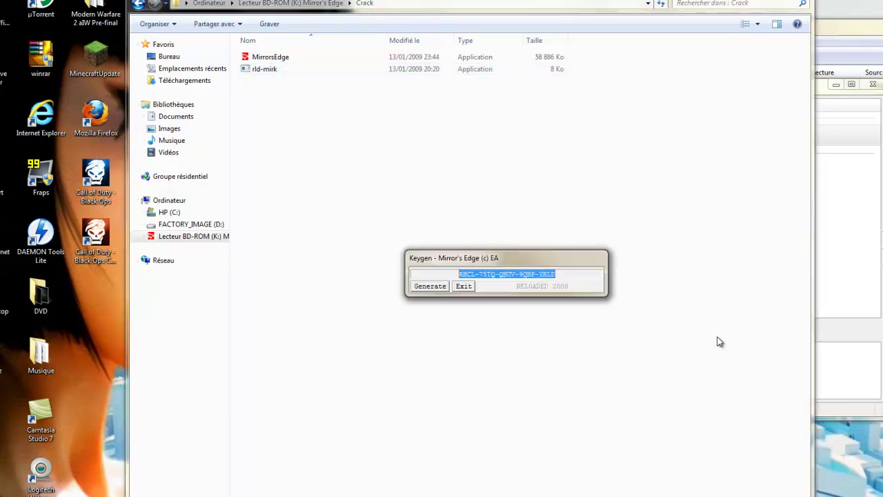
key(Escape)
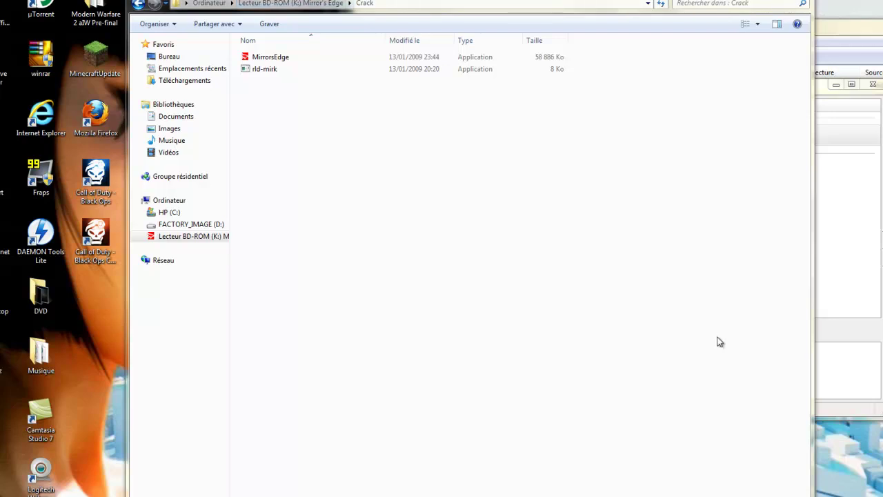
key(alt+F4)
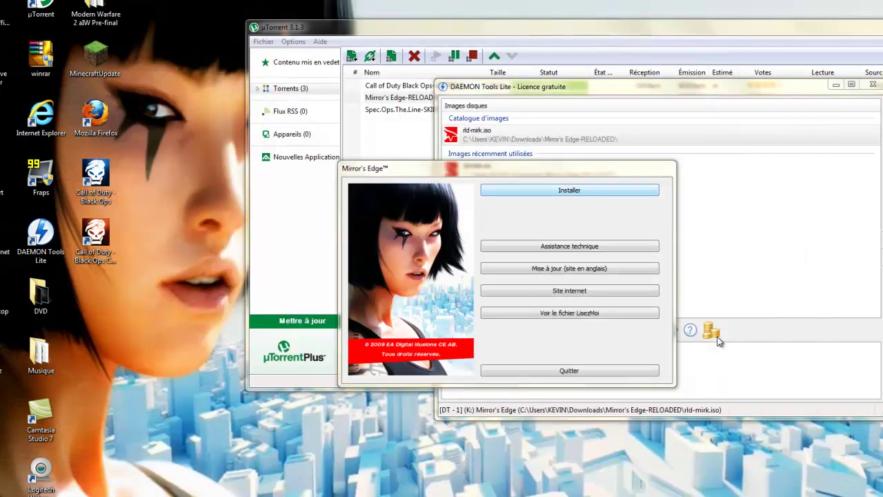
Step: Start the Mirror's Edge installation and accept both the Electronic Arts and the Microsoft DirectX 9.0c licence agreements
key(alt+F4)
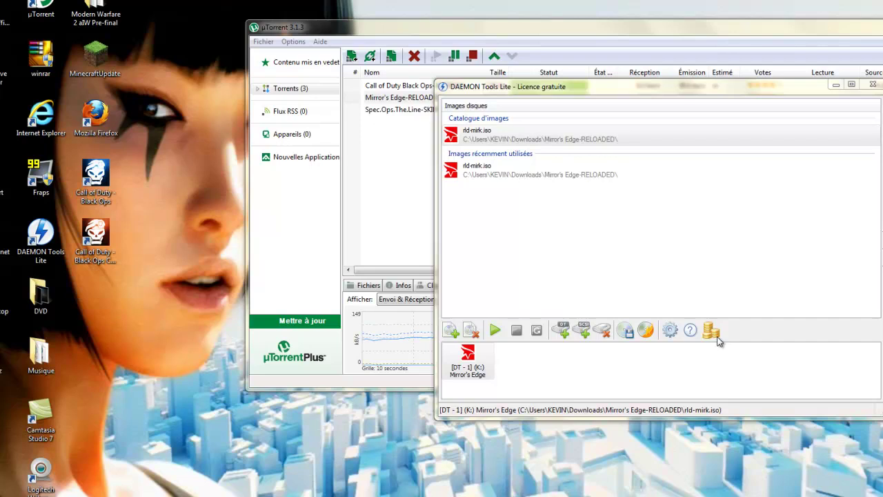
click(716, 335)
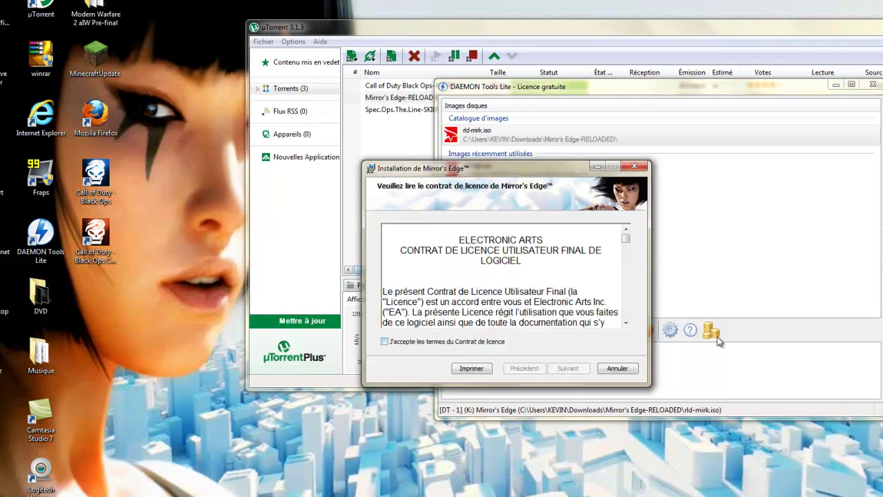
key(space)
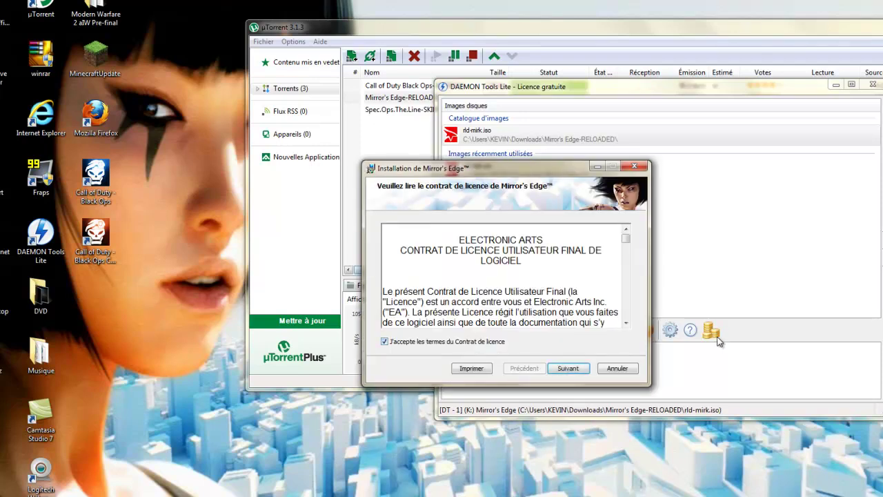
key(Return)
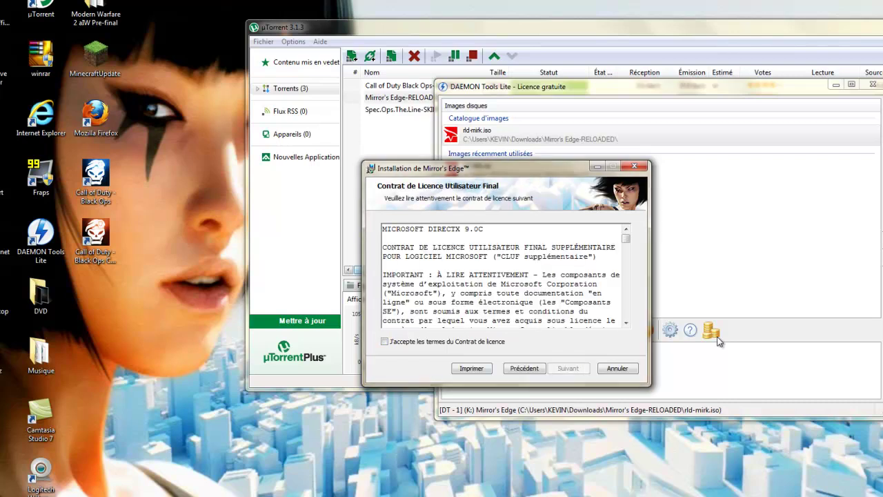
key(space)
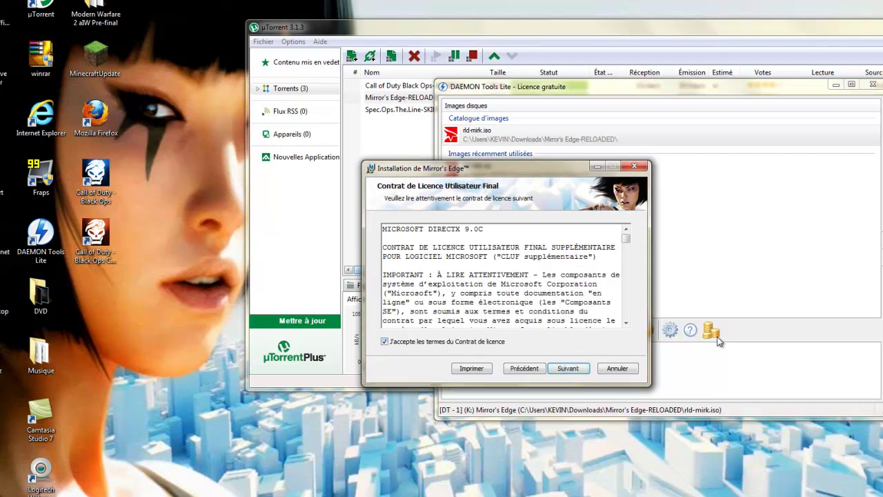
key(Return)
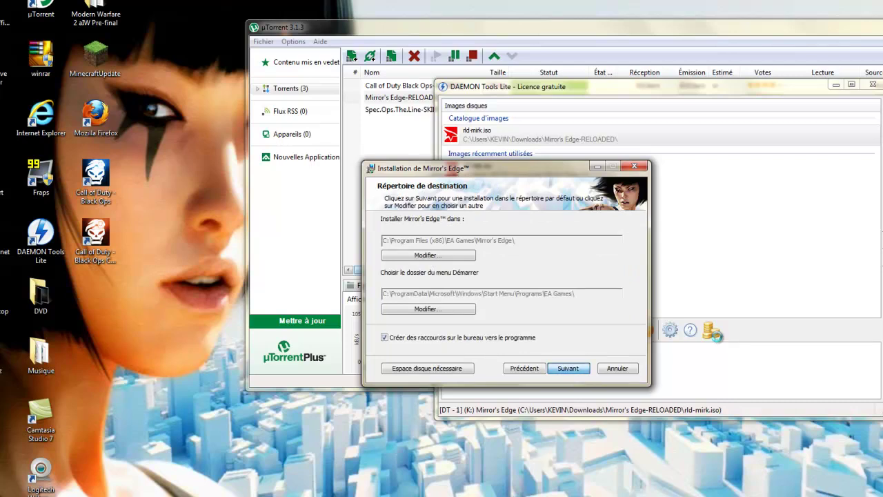
Step: Install Mirror's Edge in the default folders with desktop shortcuts, and finish the wizard without EA Download Manager
key(Return)
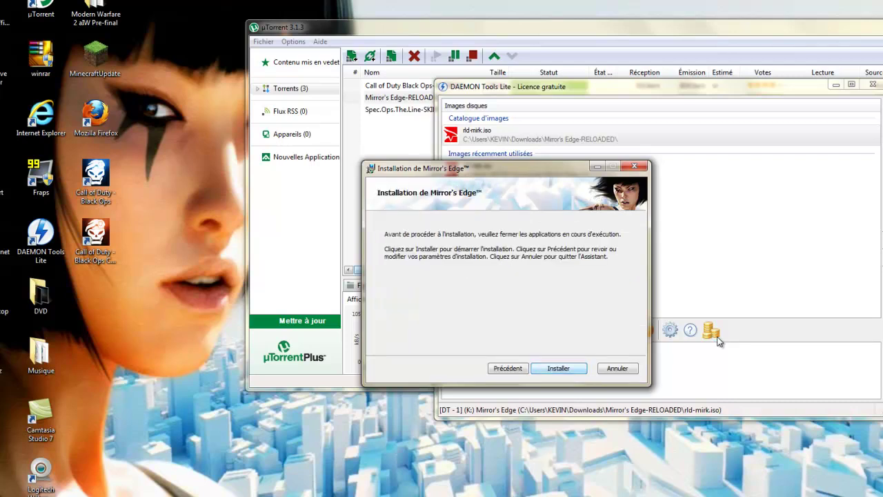
key(Return)
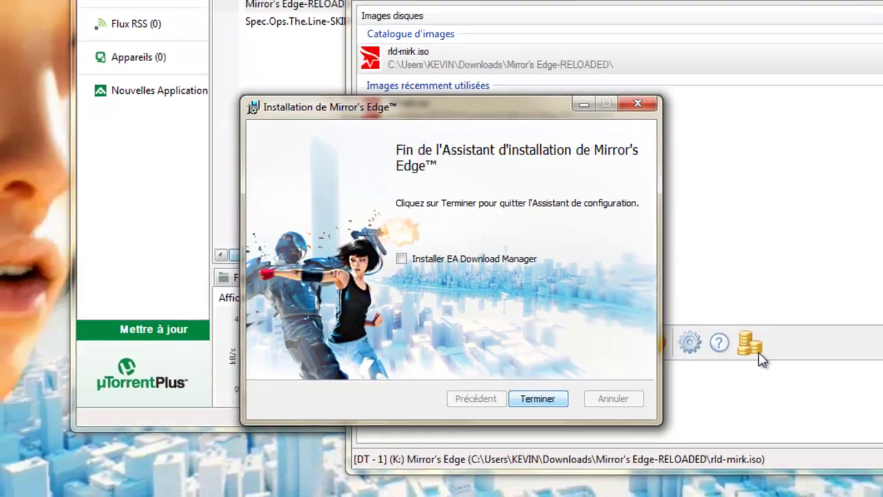
key(Return)
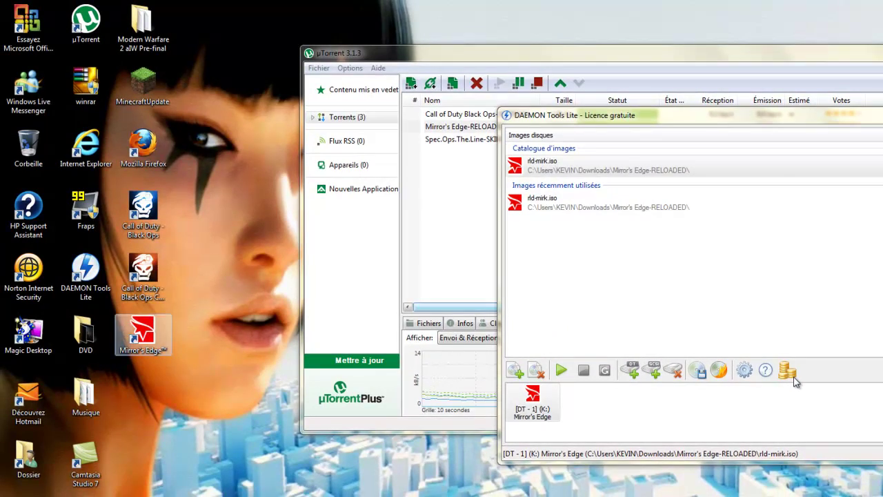
Step: Move the Mirror's Edge desktop shortcut to the Recycle Bin and permanently delete it by emptying the bin
mouse_move(142, 333)
mouse_down()
mouse_move(188, 340)
mouse_move(142, 211)
mouse_move(52, 152)
mouse_move(29, 149)
mouse_up()
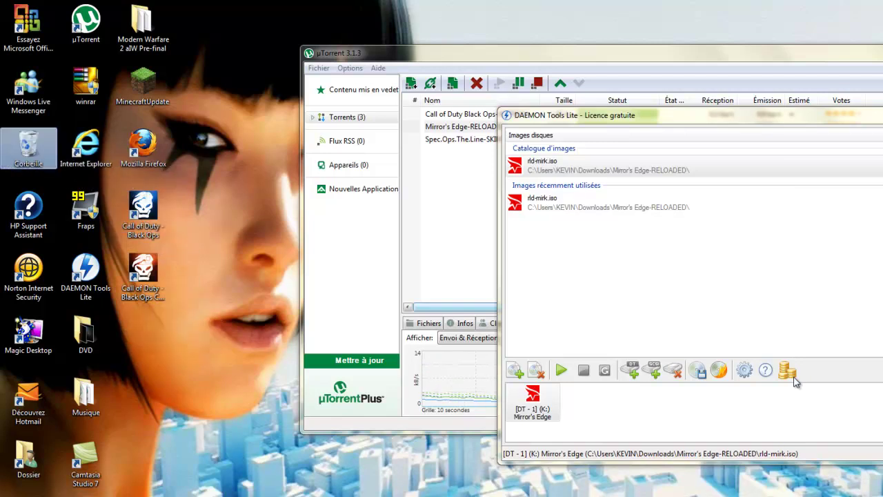
right_click(26, 153)
click(69, 172)
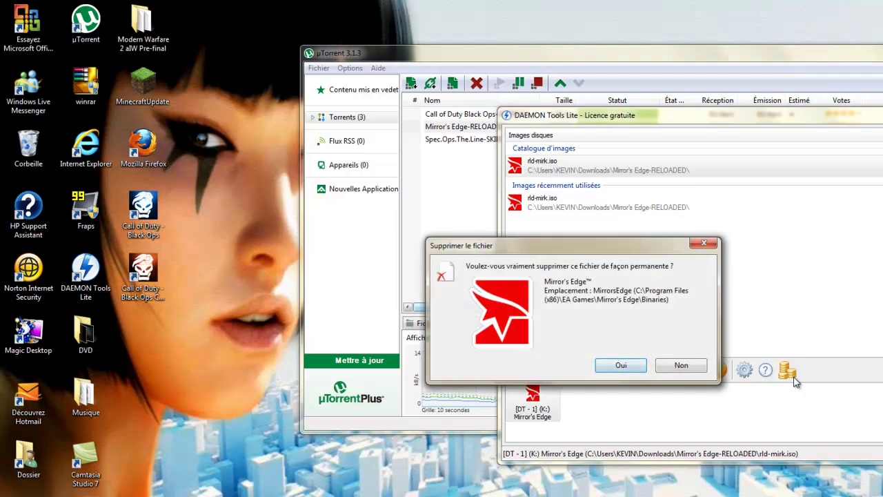
key(Return)
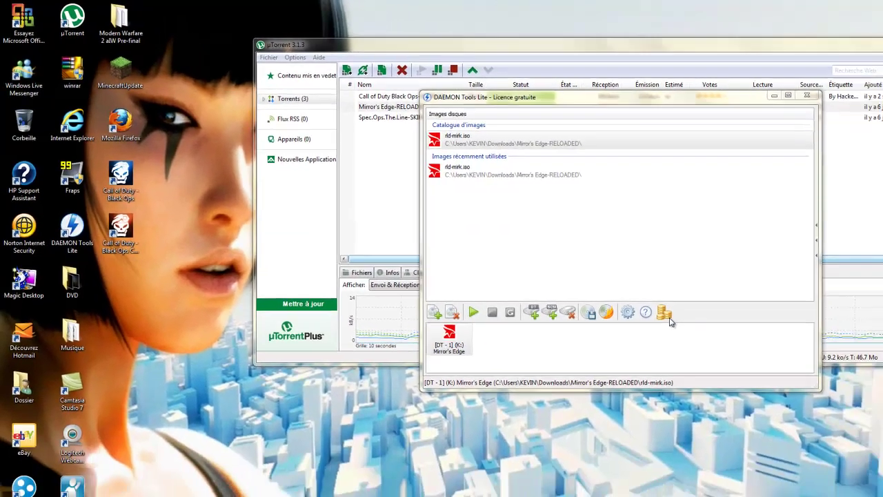
Step: Open the Program Files (x86) folder on the HP (C:) drive in a file window
click(13, 487)
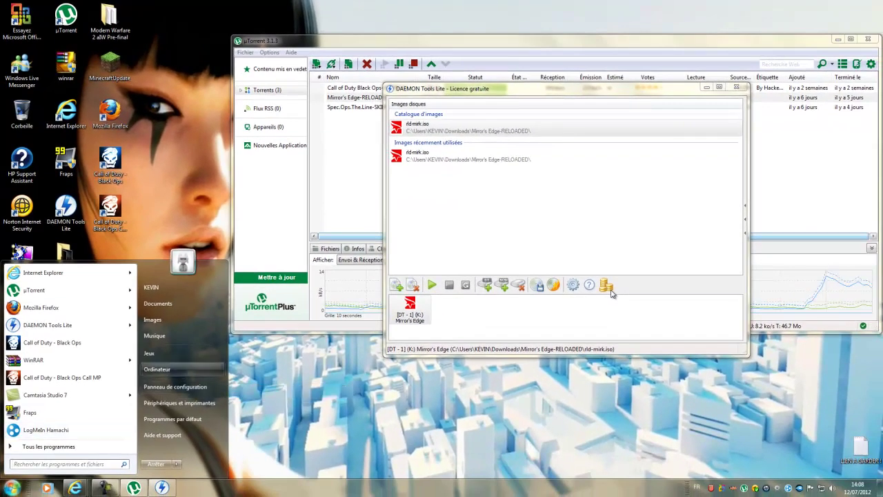
click(172, 369)
key(super+e)
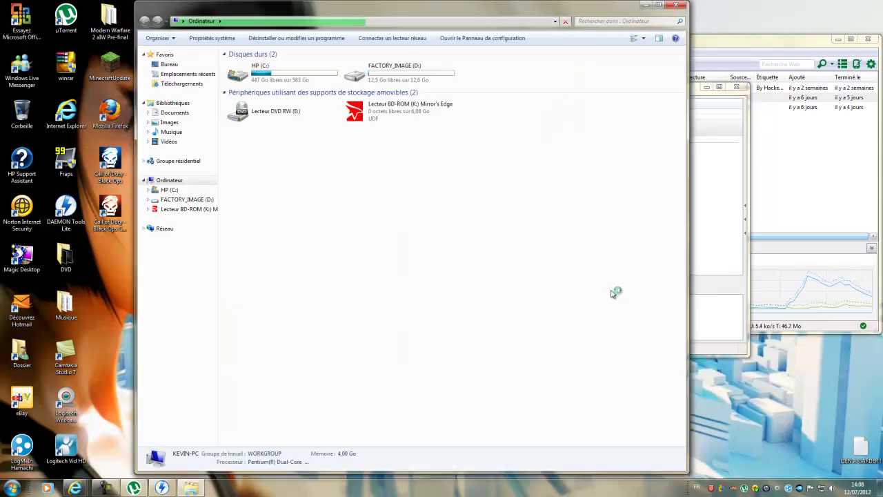
key(Down)
key(Return)
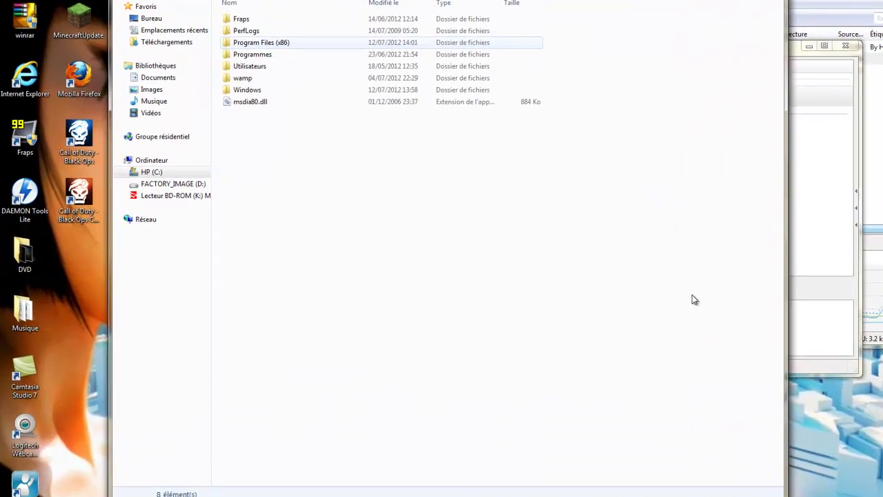
double_click(260, 84)
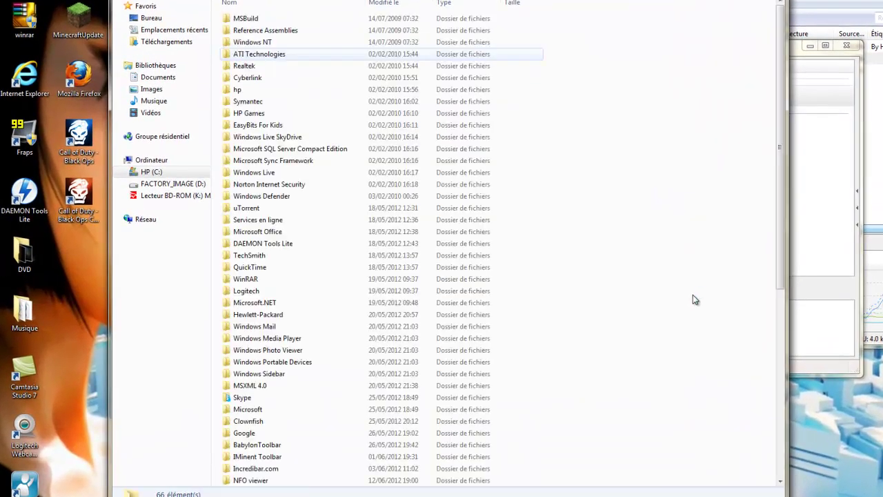
Step: Find the EA Games folder inside Program Files (x86) and open it
scroll(696, 298, down, 7)
scroll(692, 295, down, 4)
key(Down)
key(Down)
key(Down)
key(Down)
key(Down)
key(Down)
key(Down)
key(Down)
key(Down)
key(Down)
key(Down)
key(Down)
key(Down)
key(Down)
key(Down)
key(Down)
key(Down)
key(Down)
key(Down)
key(Down)
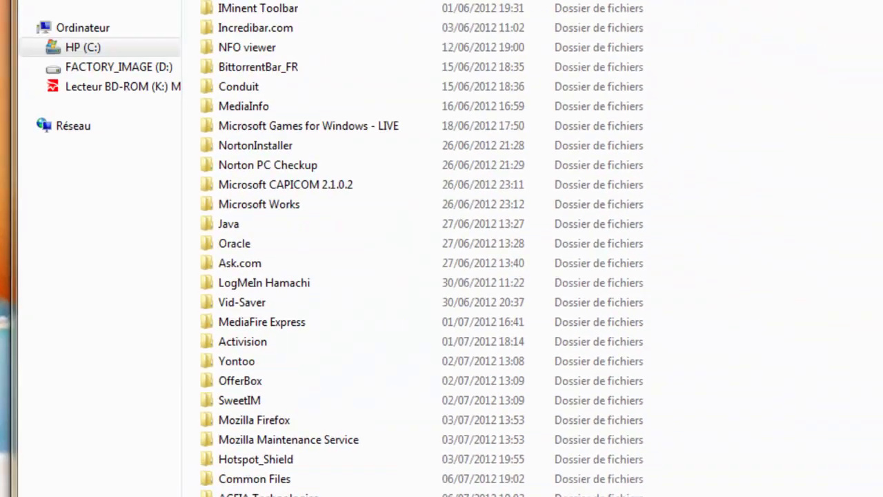
key(Return)
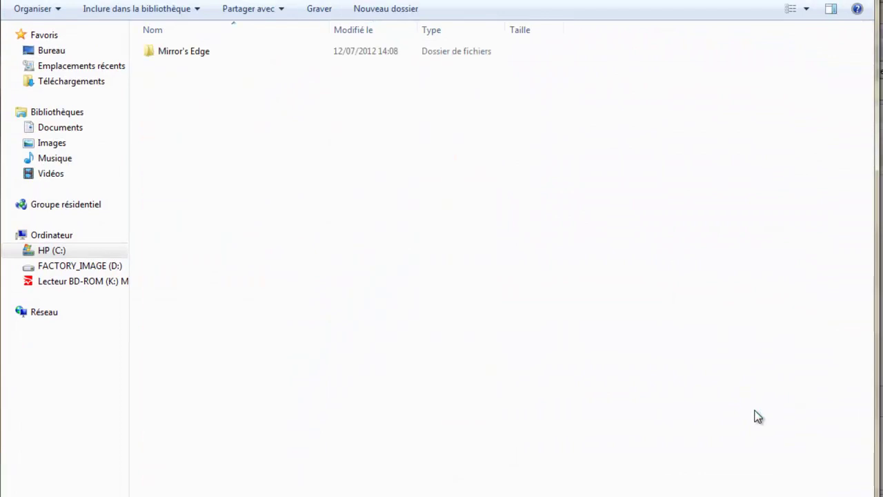
Step: Open the Binaries folder of the installed Mirror's Edge game
key(Down)
key(Return)
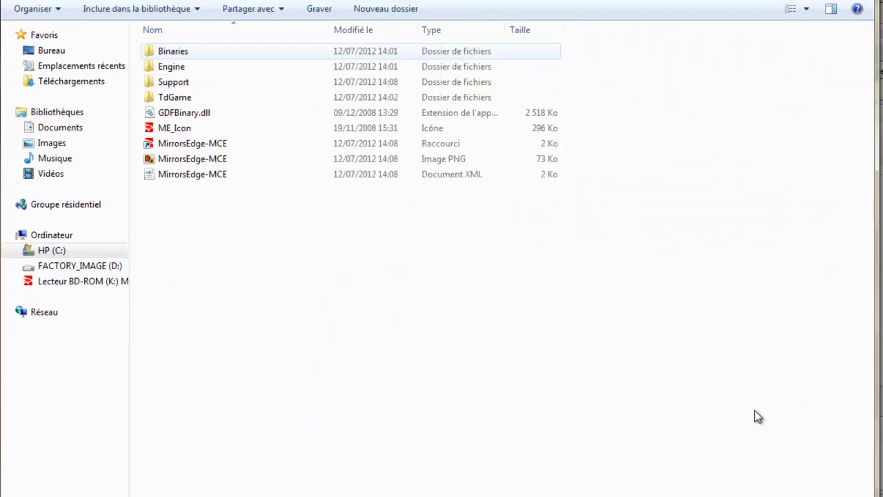
key(Up)
key(Up)
key(Up)
key(Up)
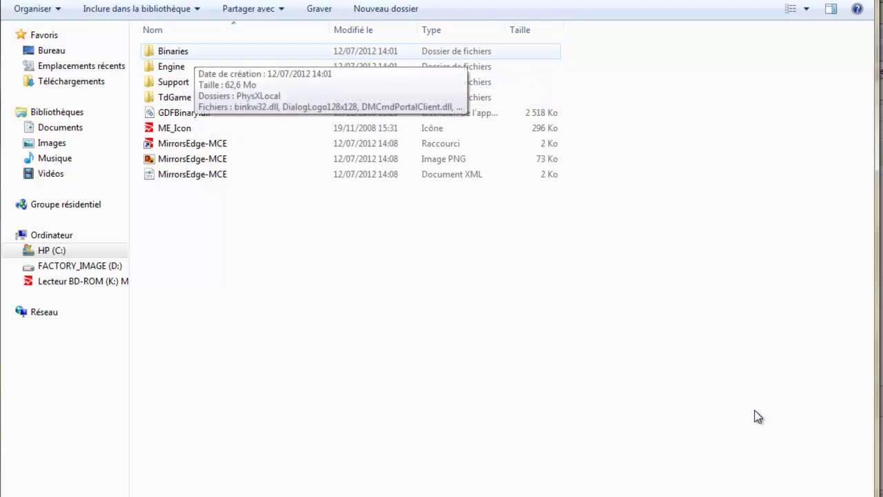
key(Return)
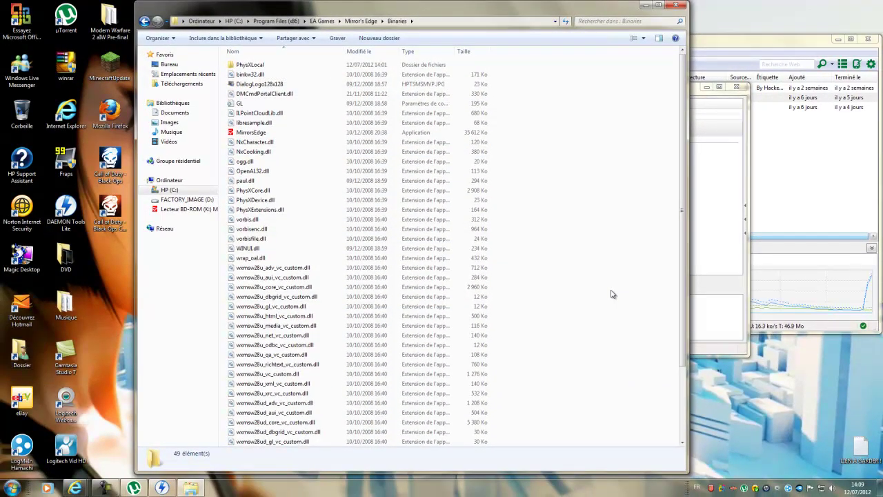
Step: Open a second file window on the Mirror's Edge-RELOADED folder in the downloads
key(super)
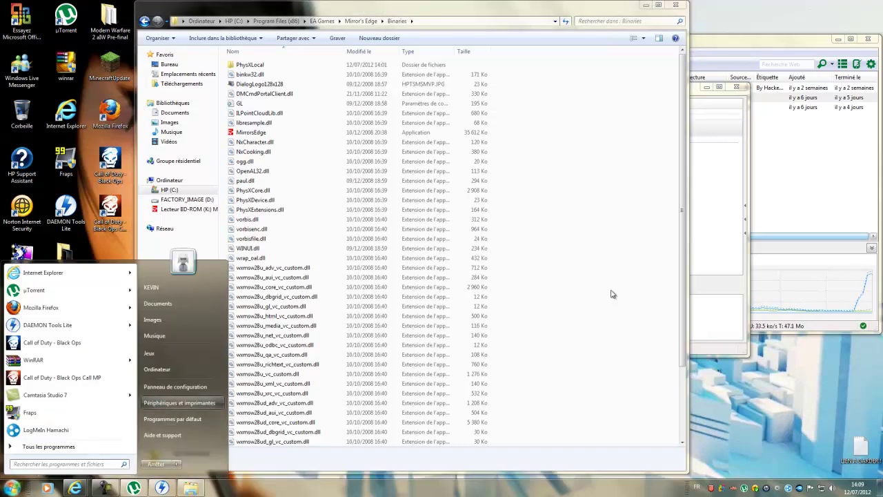
key(Up)
key(Up)
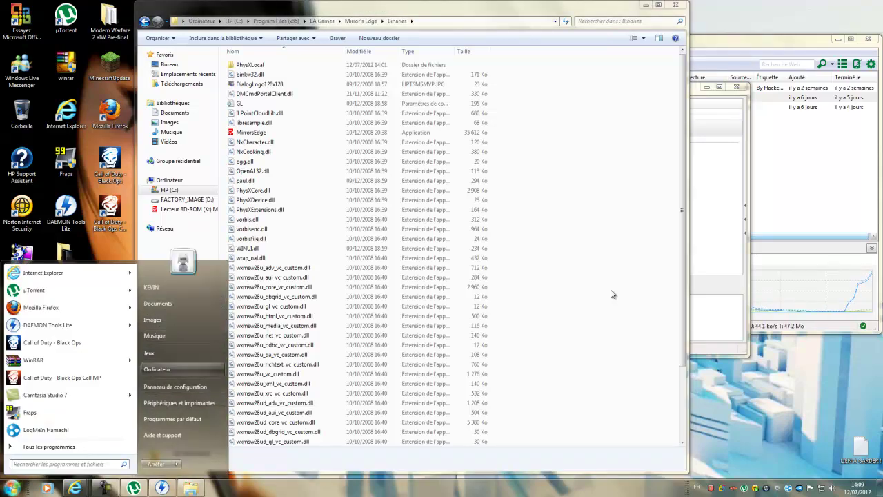
key(Return)
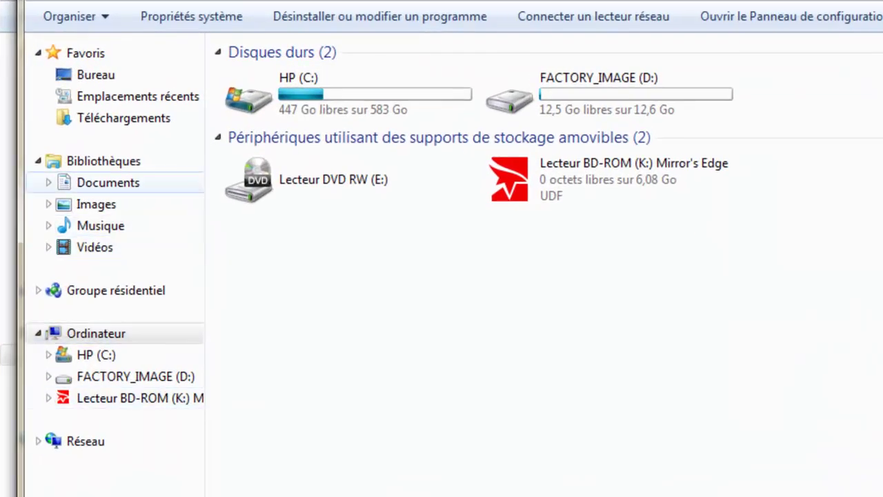
click(124, 118)
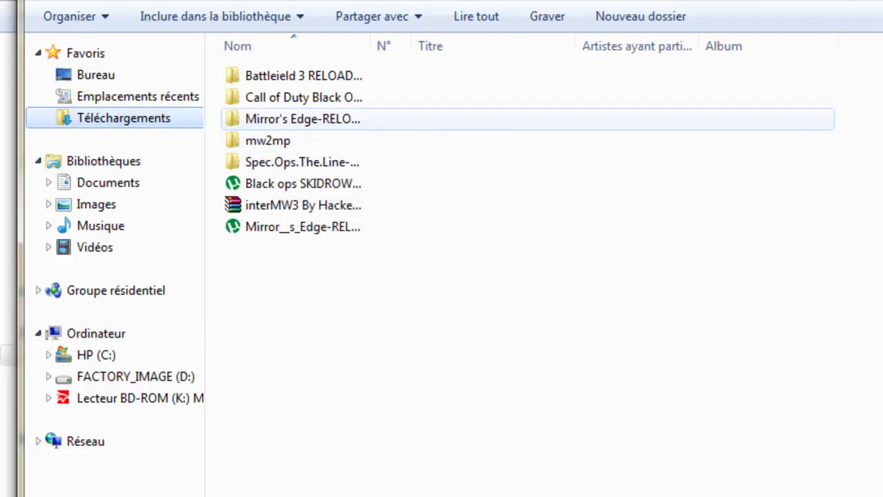
click(304, 119)
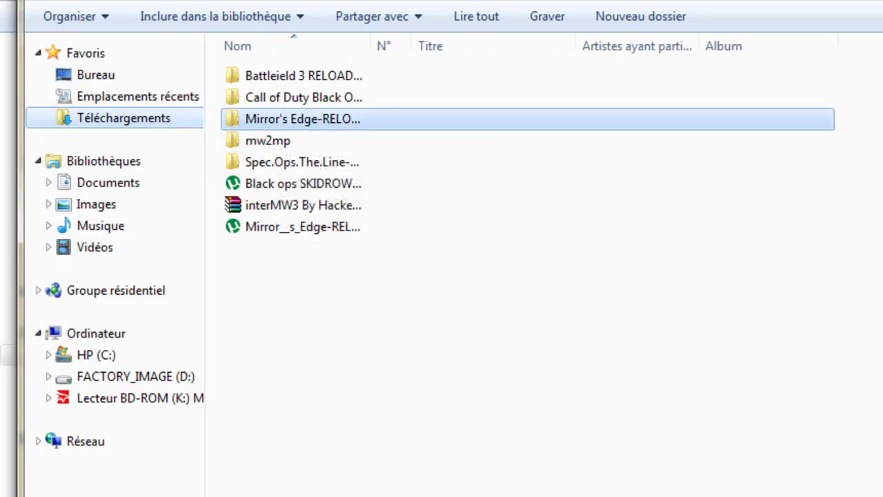
double_click(304, 119)
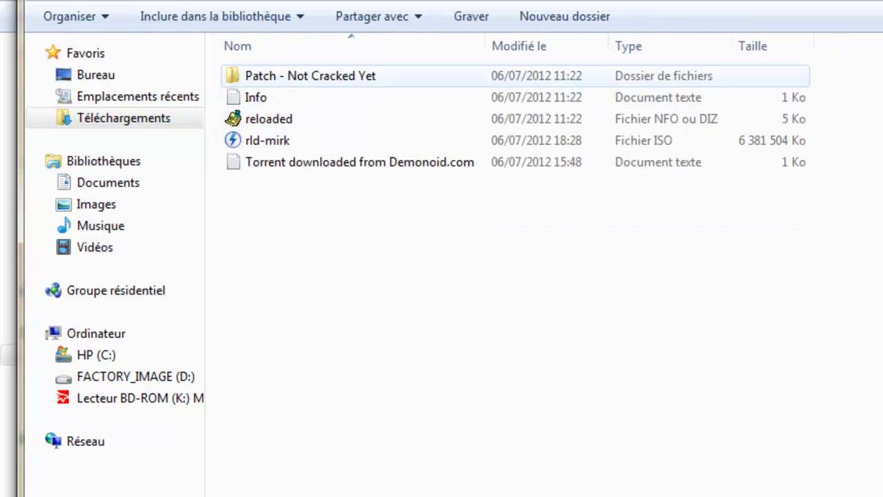
Step: Run mirrors_edge_patch_101 from the Patch - Not Cracked Yet folder, install it in Français (Standard), and finish the wizard
double_click(310, 76)
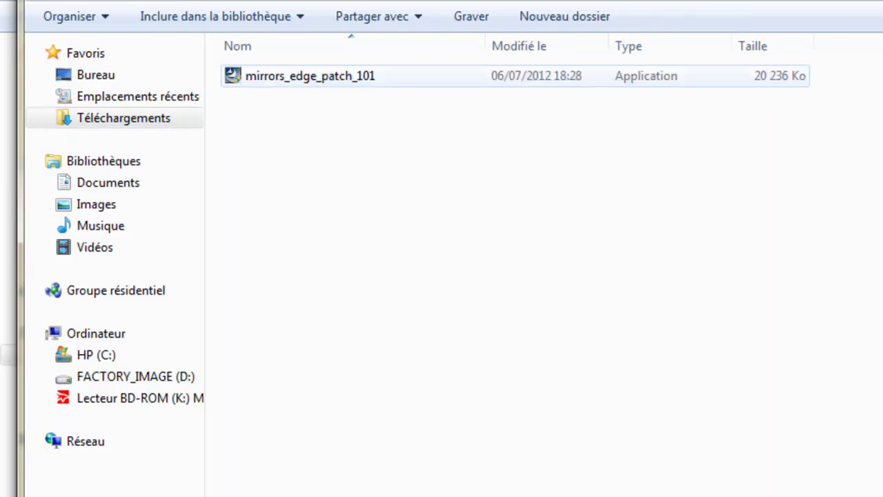
click(310, 76)
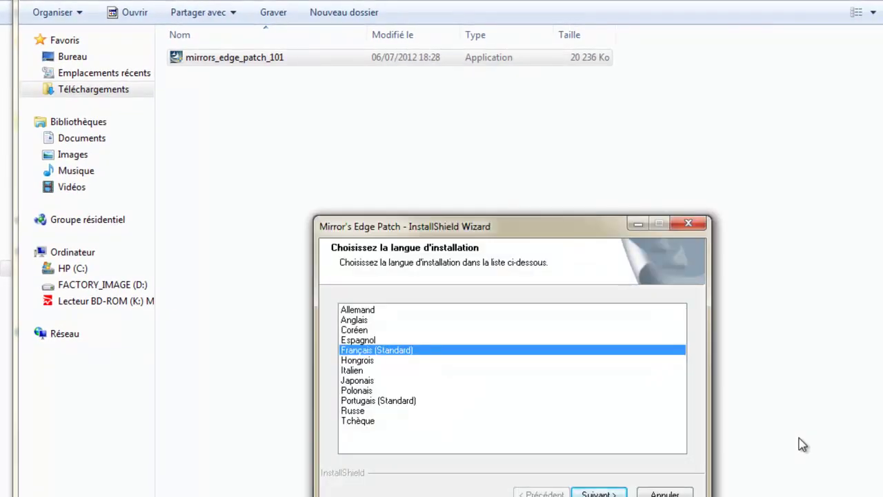
key(Return)
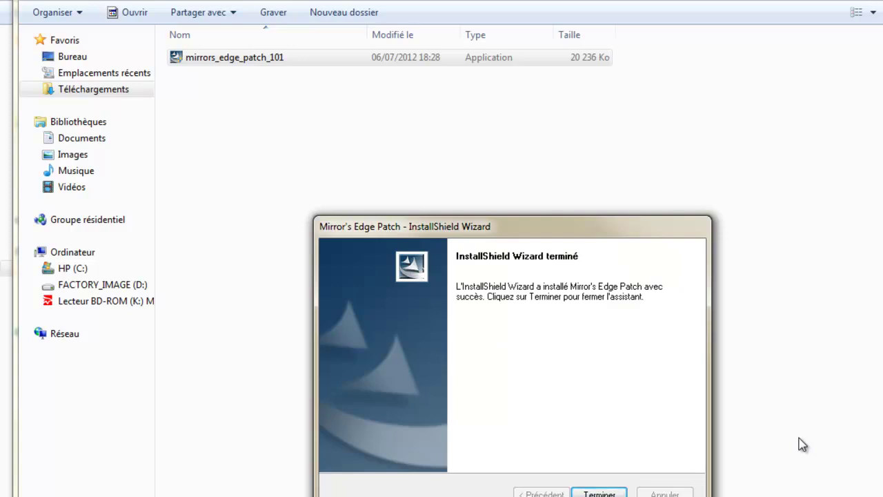
key(Return)
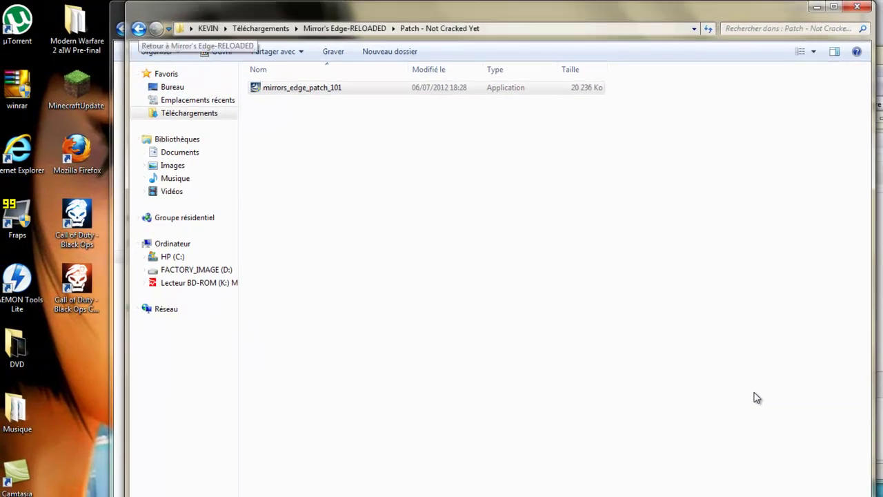
Step: Leave the patch folder and open the Crack folder on the mounted Mirror's Edge disc (K:)
key(BackSpace)
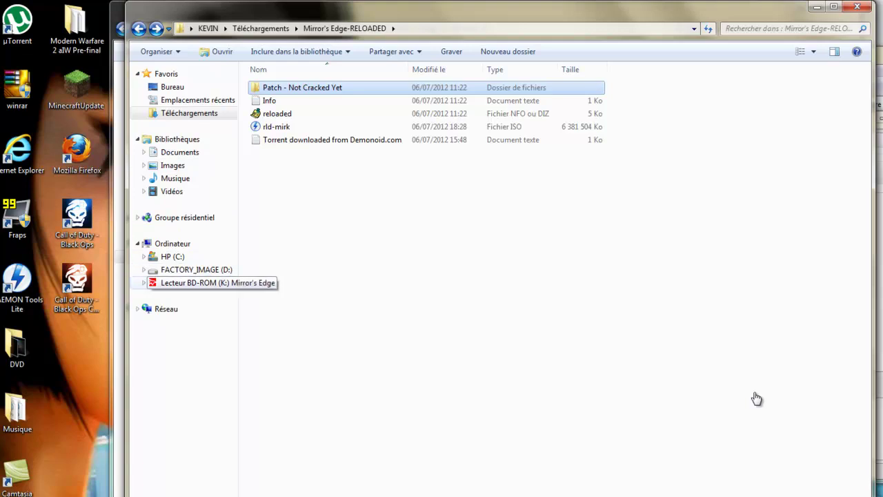
click(198, 283)
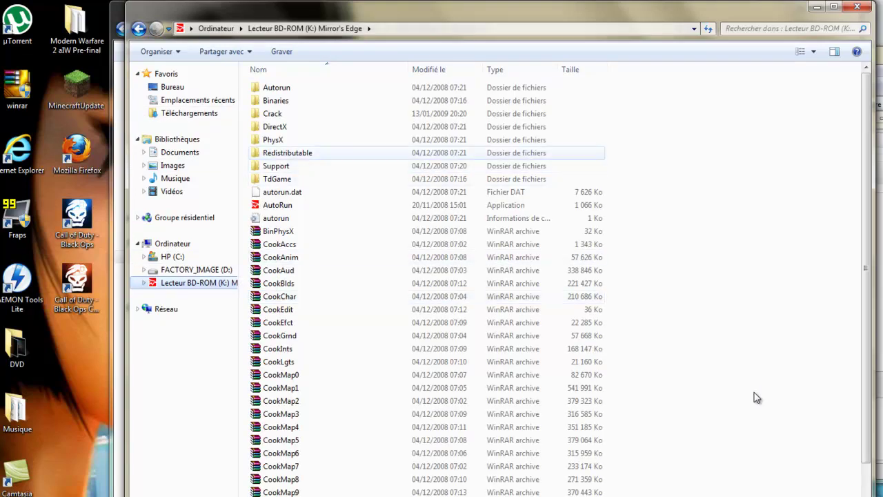
double_click(273, 114)
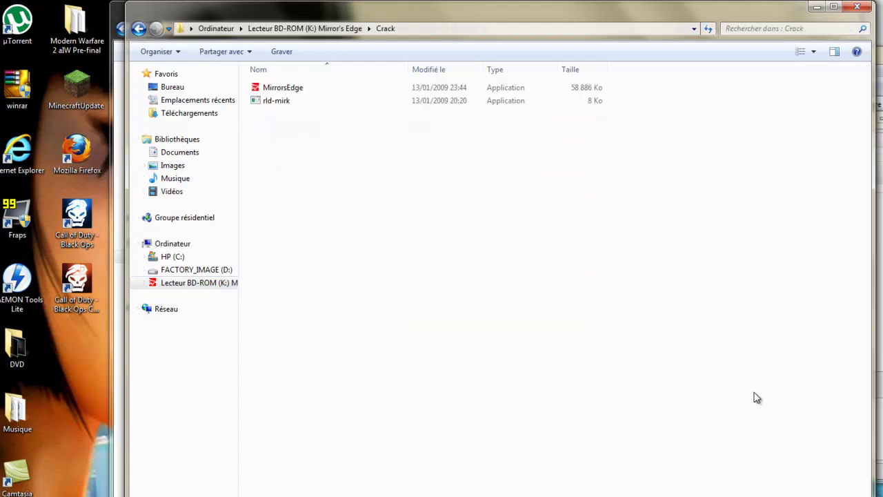
Step: Copy the MirrorsEdge application from the disc's Crack folder
key(m)
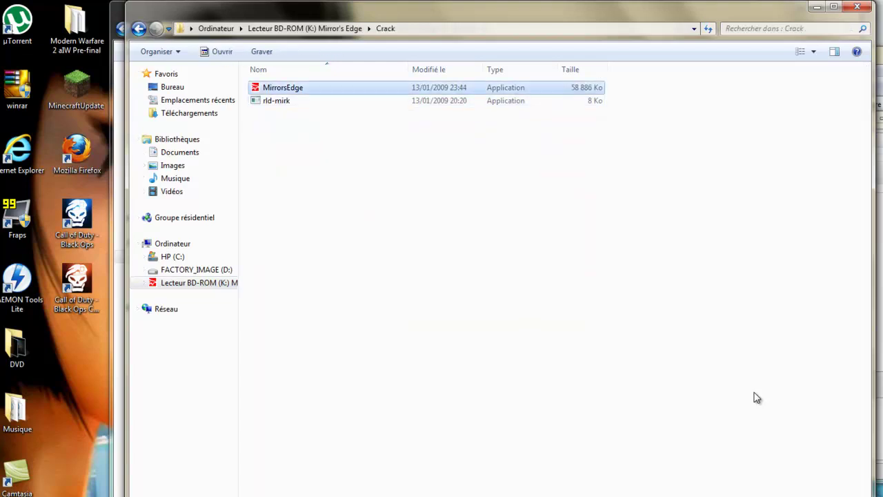
key(shift+F10)
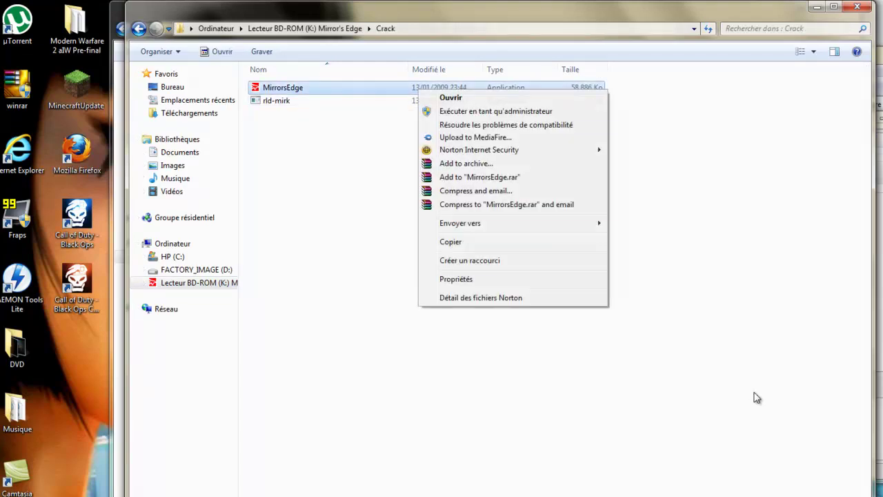
key(Down)
key(Down)
key(Down)
key(Up)
key(Up)
key(Up)
key(Up)
key(Down)
key(Down)
key(Down)
key(Down)
key(Down)
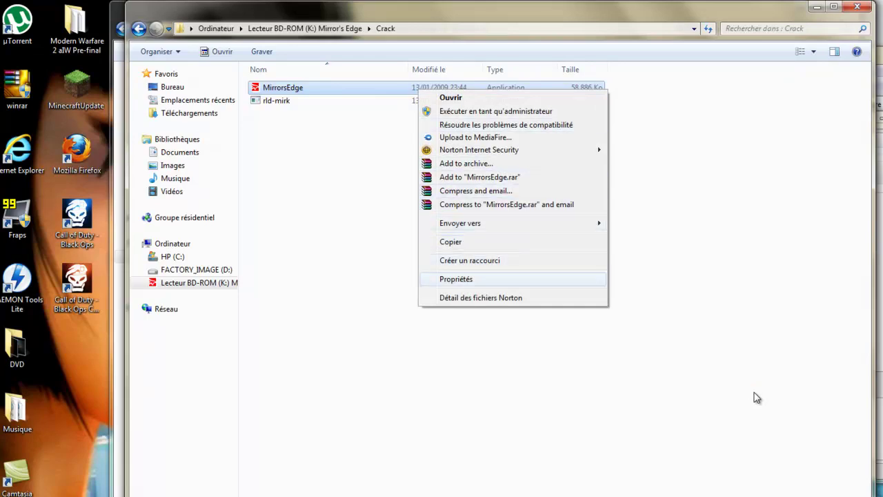
key(Up)
key(Up)
key(Return)
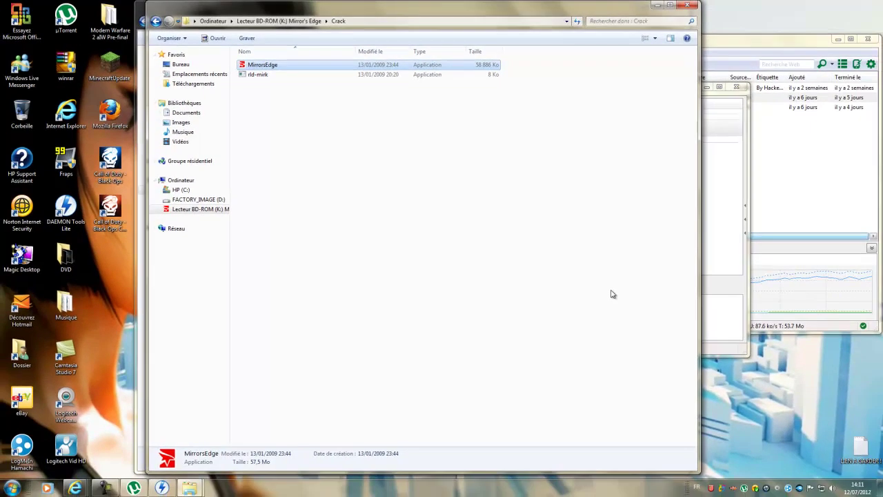
Step: Paste the copied application into the game's Binaries folder, replacing the existing MirrorsEdge.exe with administrator rights
key(Left)
key(Return)
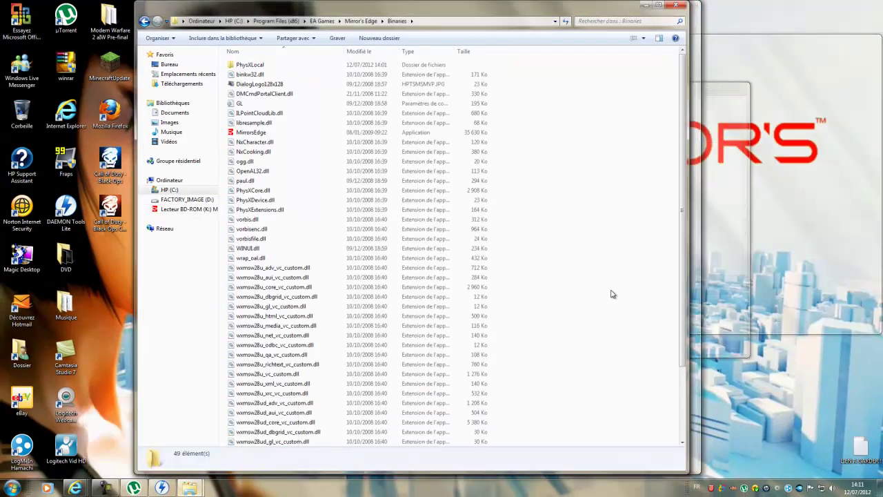
key(Menu)
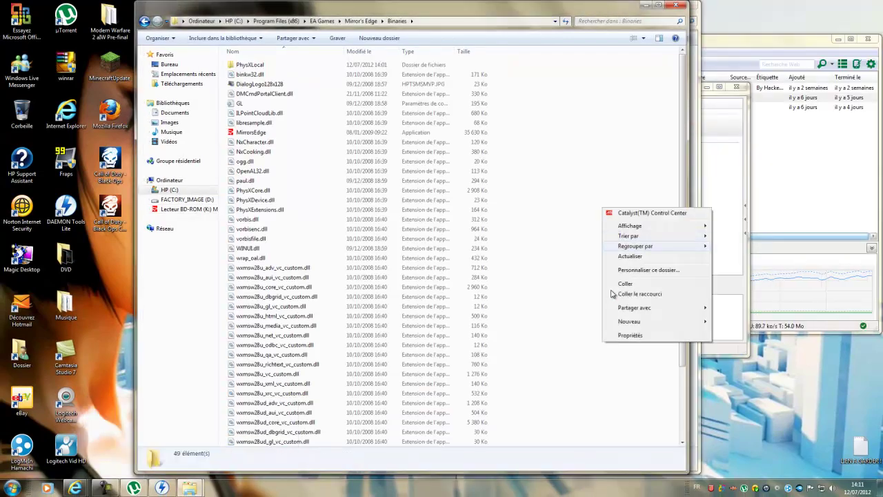
key(Return)
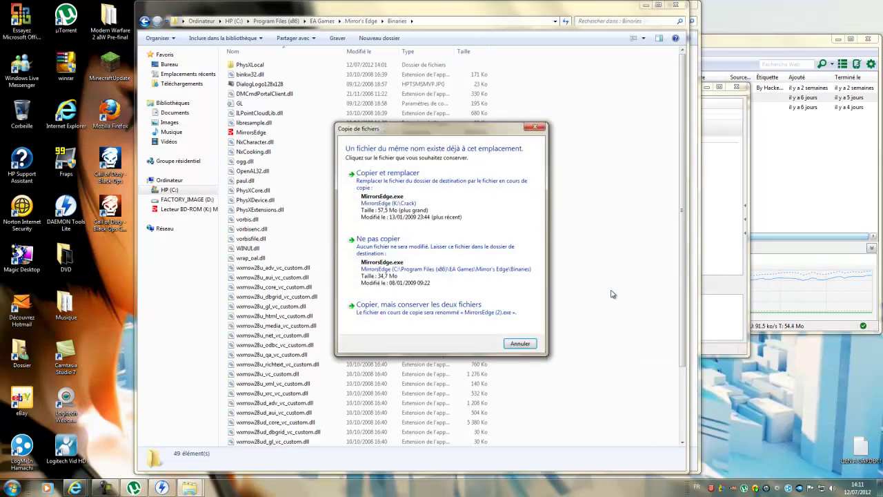
key(Return)
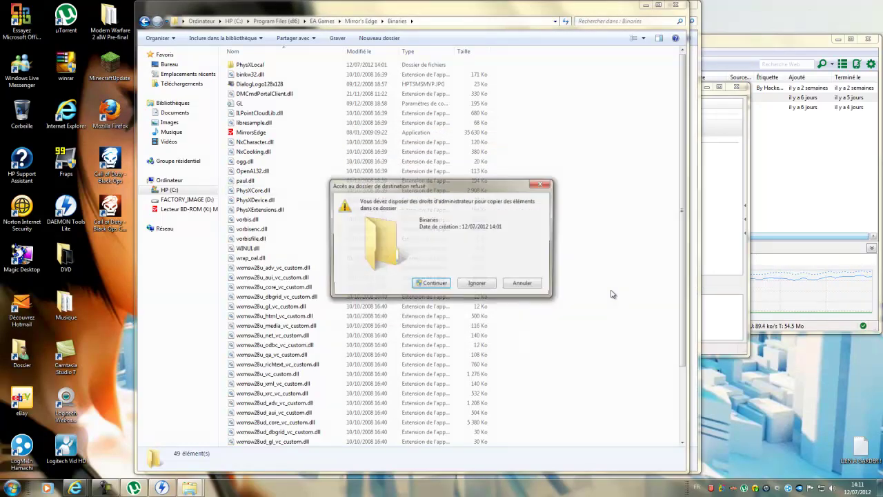
key(Return)
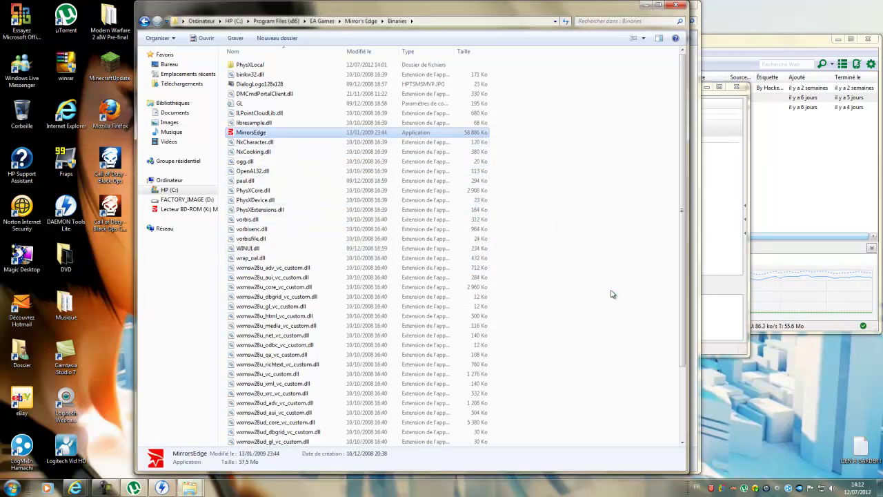
Step: Create a shortcut to the MirrorsEdge application from the game's Binaries folder
key(Menu)
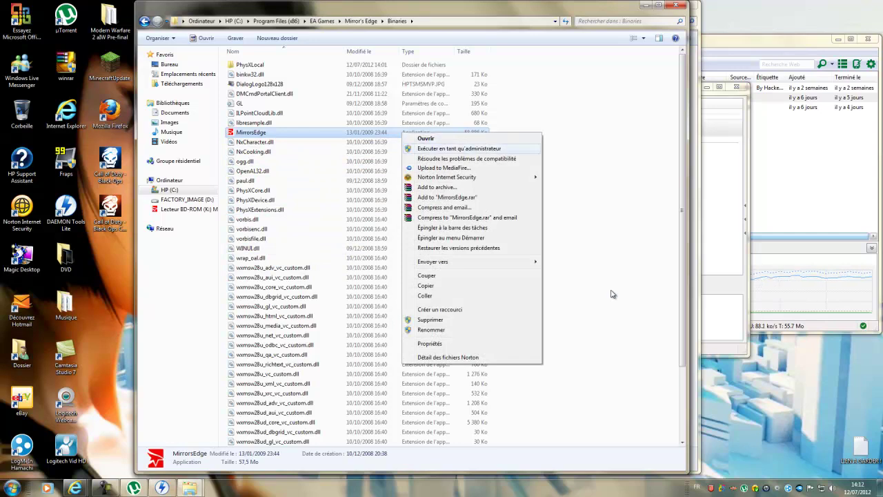
key(Down)
key(Down)
key(Down)
key(Down)
key(Down)
key(Down)
key(Down)
key(Down)
key(Down)
key(Down)
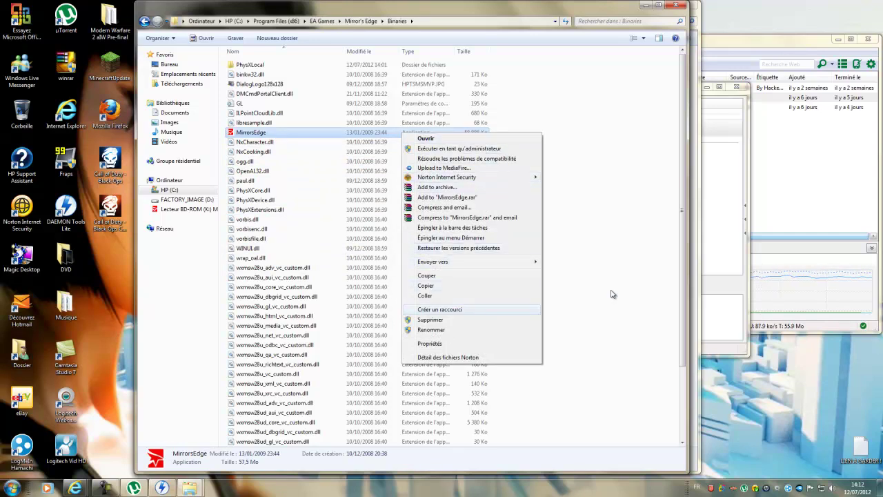
key(Return)
key(Return)
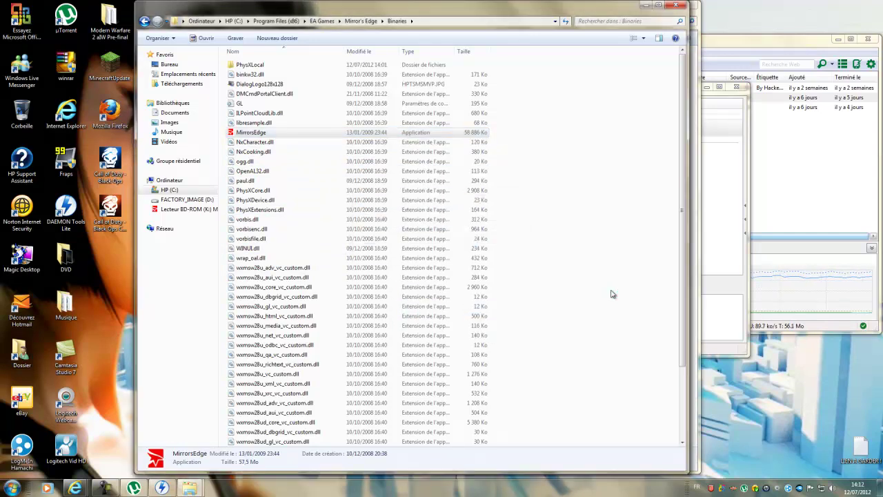